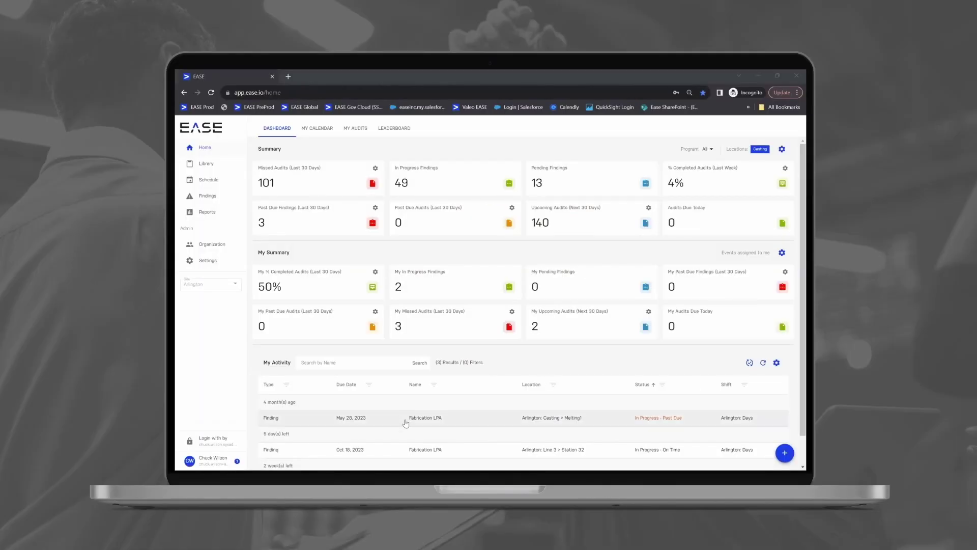
scroll(401, 412, down, 1)
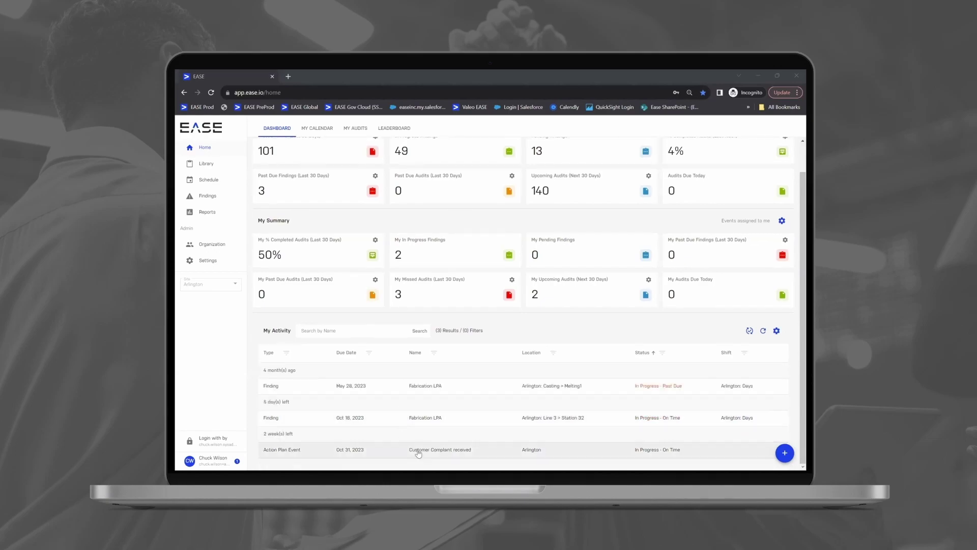
Open the Line 3 Station 32 5S finding from My Activity and set countermeasure to Revise Documentation
click(419, 454)
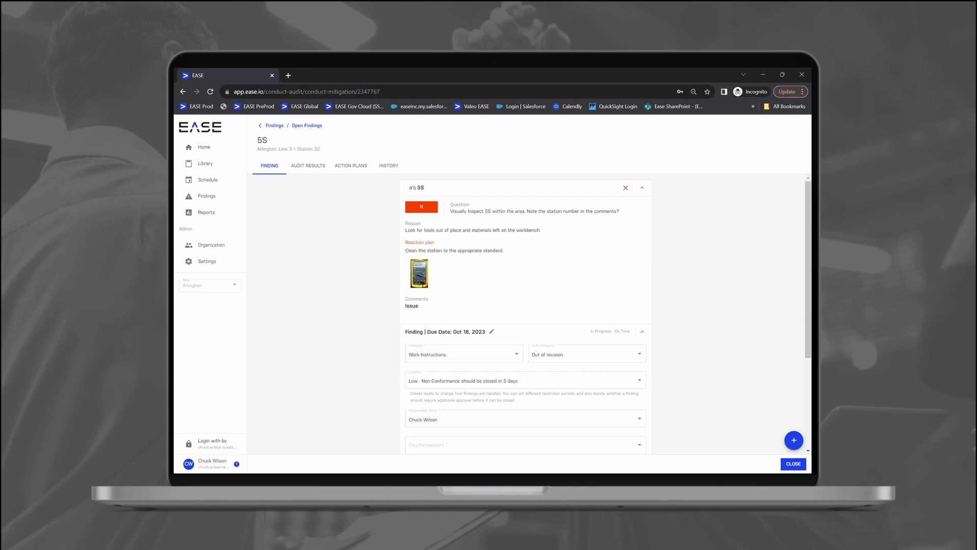
scroll(569, 287, down, 3)
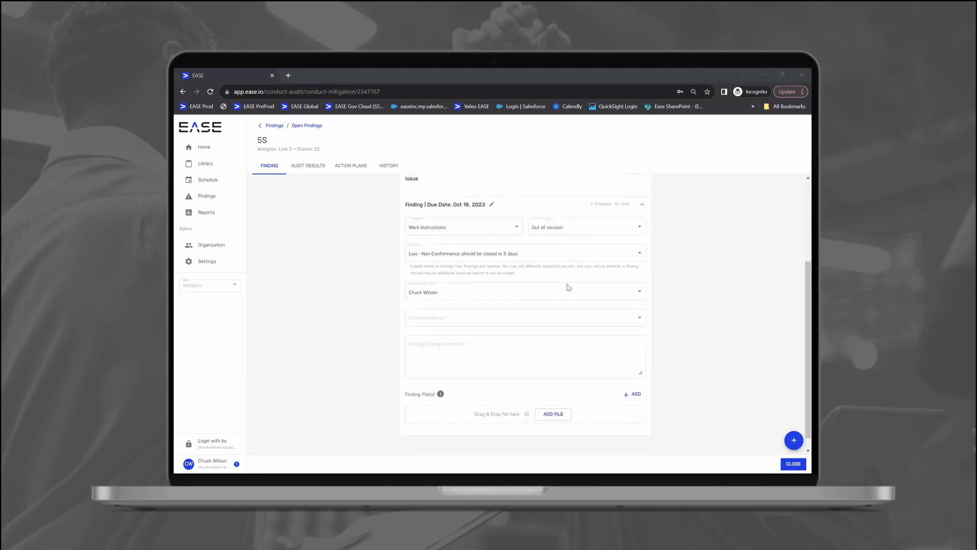
click(468, 327)
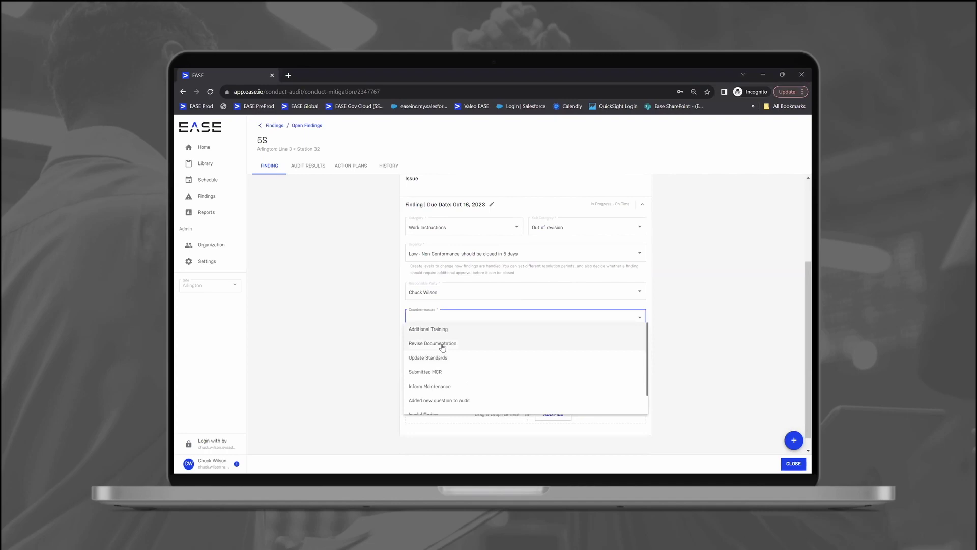
click(443, 343)
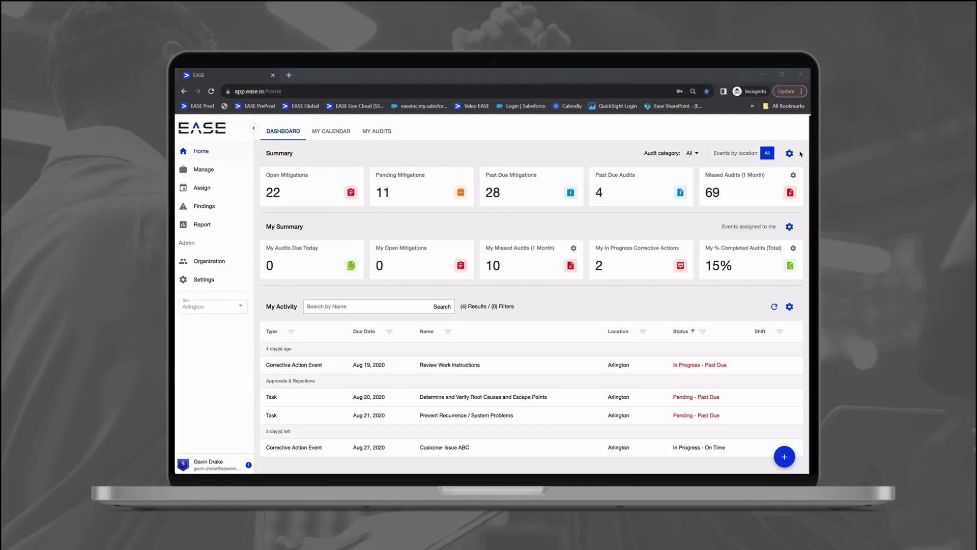
click(790, 153)
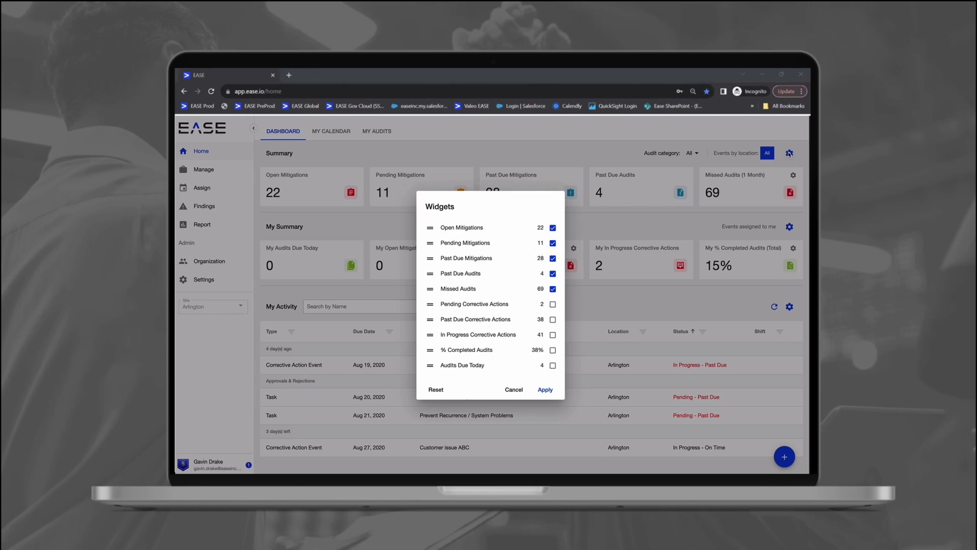
click(789, 153)
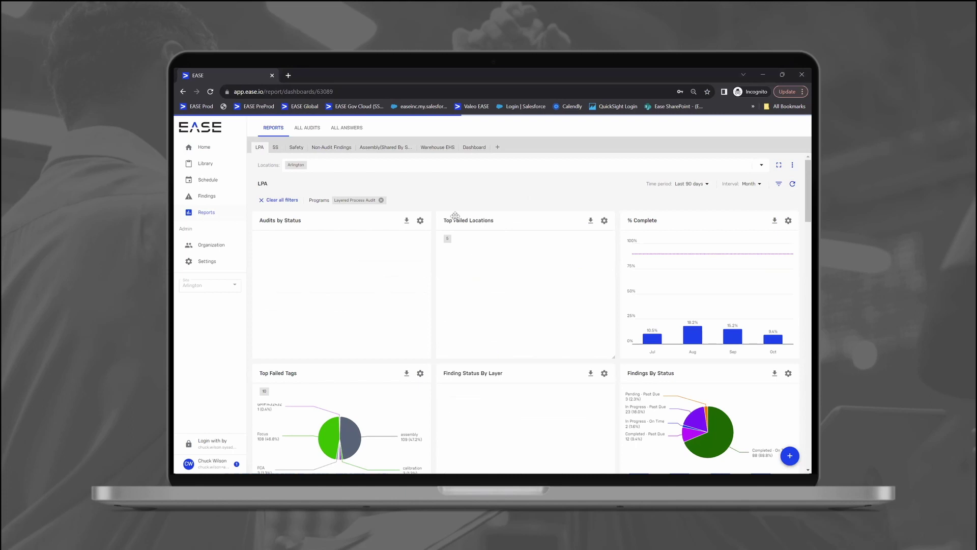
Move Top Failed Locations ahead of Audits by Status, widen it, and extend % Complete leftward
drag(455, 216, 323, 201)
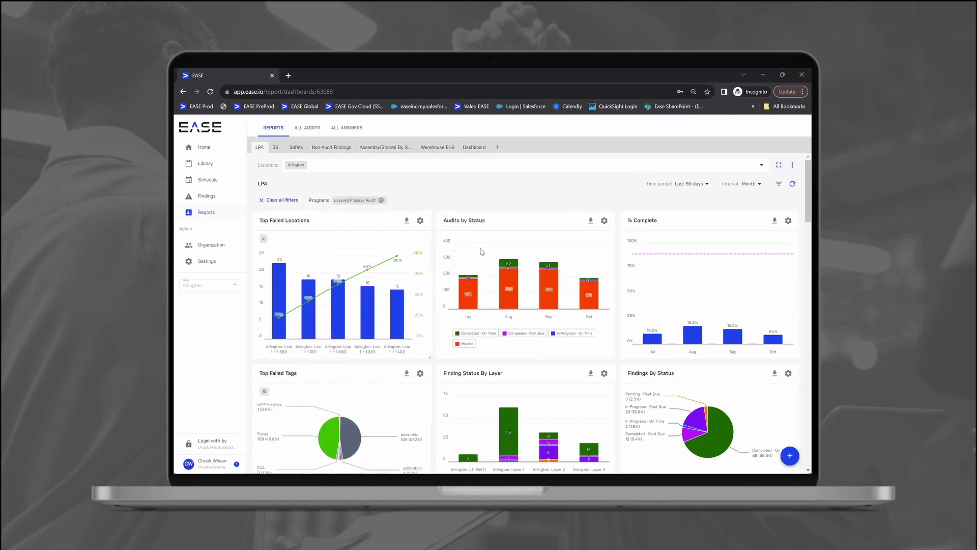
drag(432, 238, 523, 238)
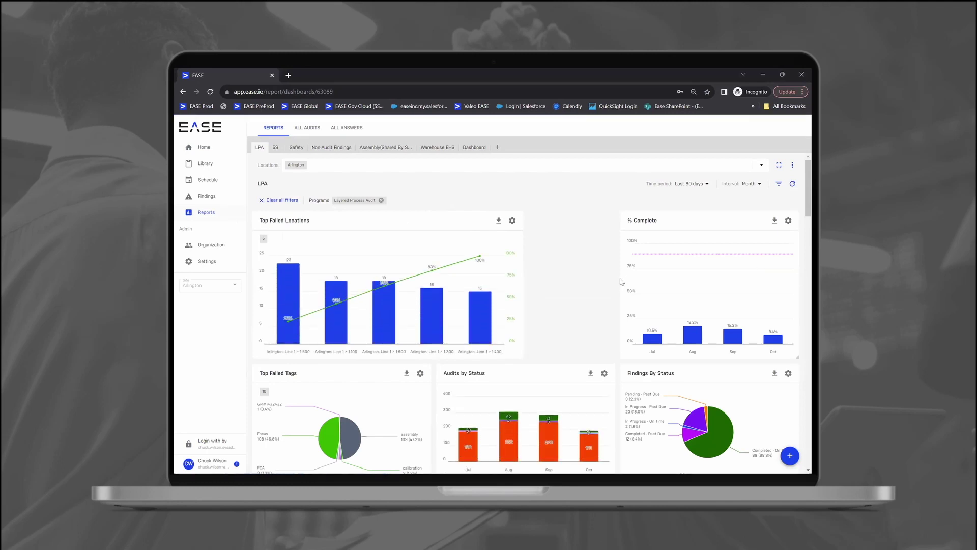
drag(621, 281, 531, 273)
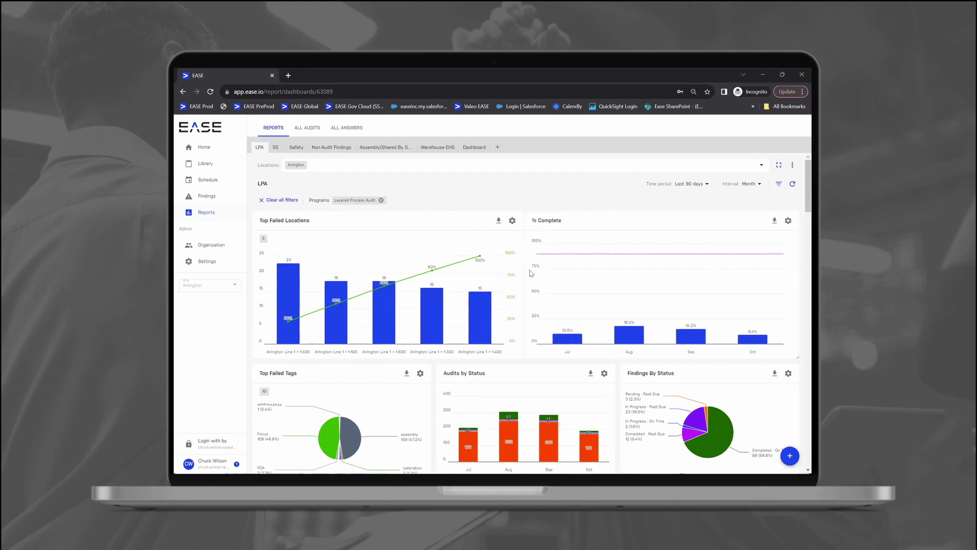